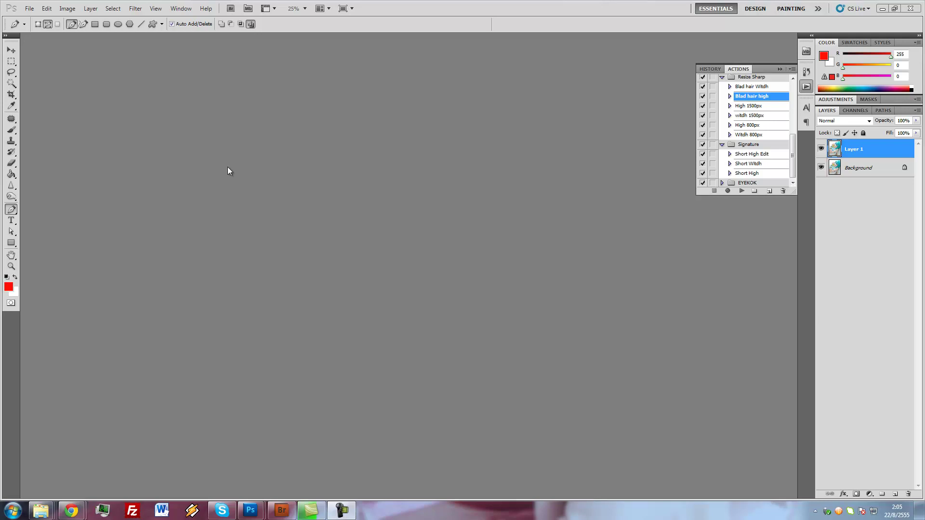
# Create a new white 5.5 × 9 cm document at 300 pixels/inch.
pyautogui.hotkey('ctrl', 'n')
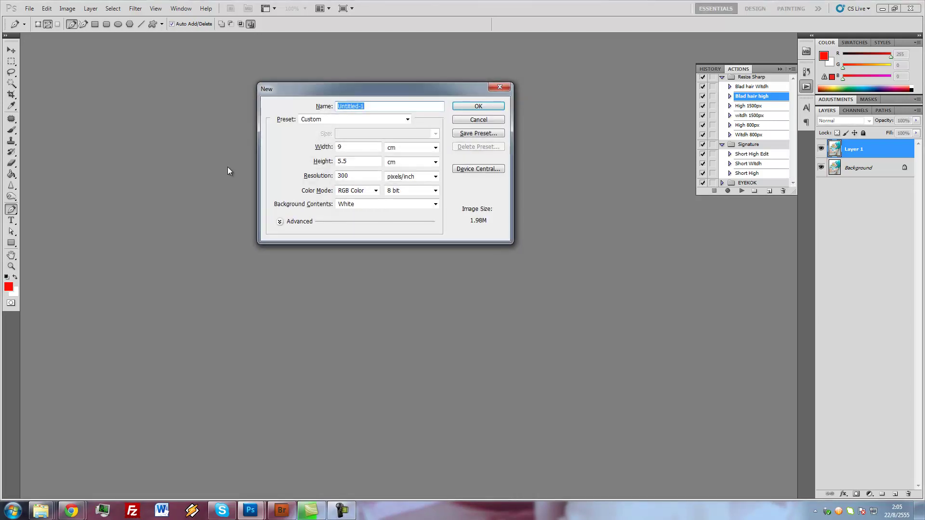
pyautogui.moveTo(336, 89); pyautogui.dragTo(357, 197)
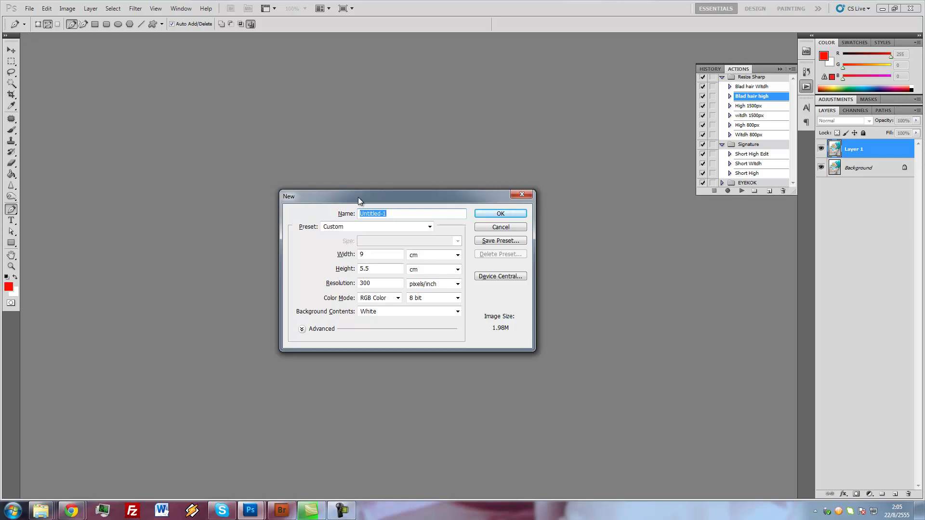
pyautogui.press('Tab')
pyautogui.write('5.5')
pyautogui.press('Tab')
pyautogui.press('Tab')
pyautogui.write('9')
pyautogui.press('Return')
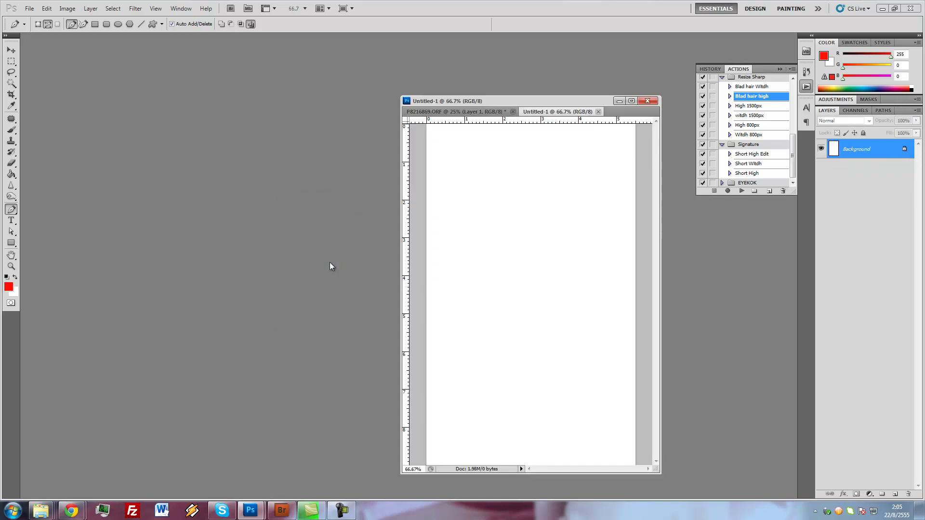
# Maximize and restore the Untitled-1 window, then dock it as a tab beside the other document.
pyautogui.doubleClick(540, 101)
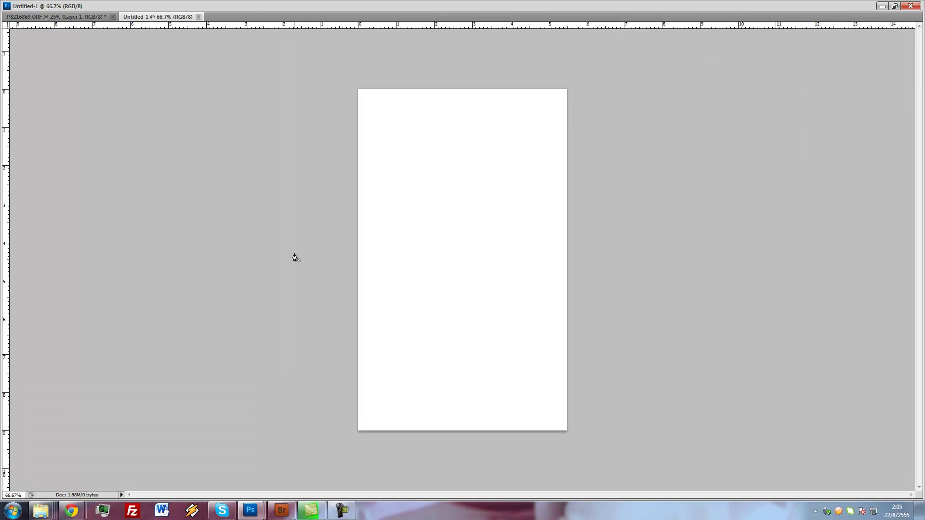
pyautogui.doubleClick(281, 4)
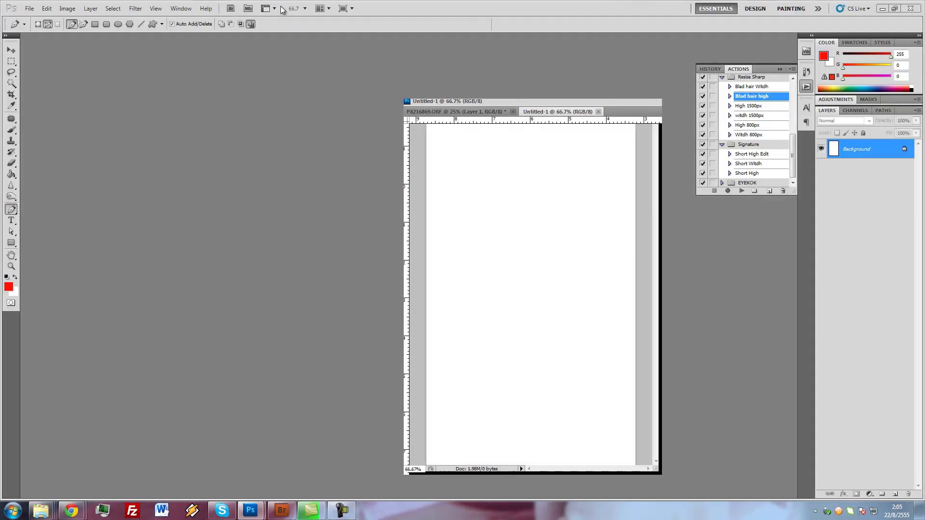
pyautogui.moveTo(501, 96); pyautogui.dragTo(442, 36)
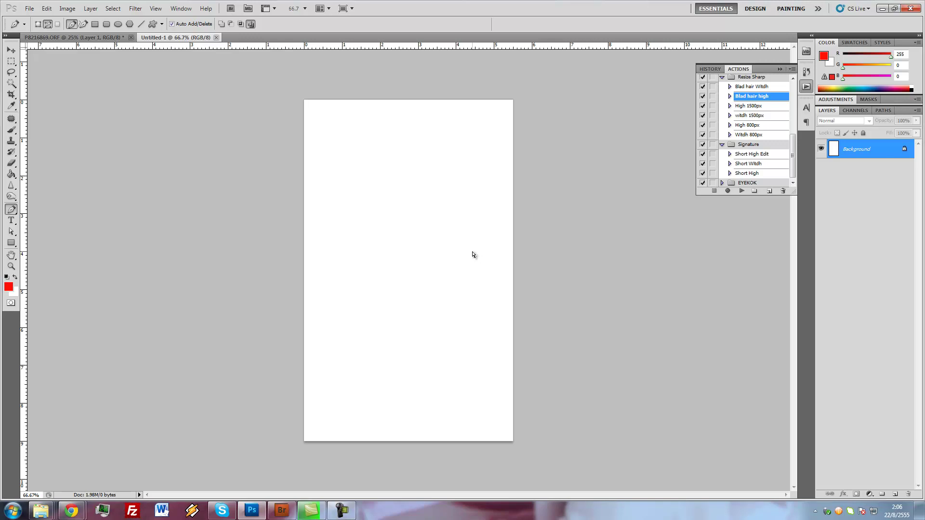
# Fill the Untitled-1 canvas with red using the Paint Bucket, then create a 4 × 6 inch document.
pyautogui.press('g')
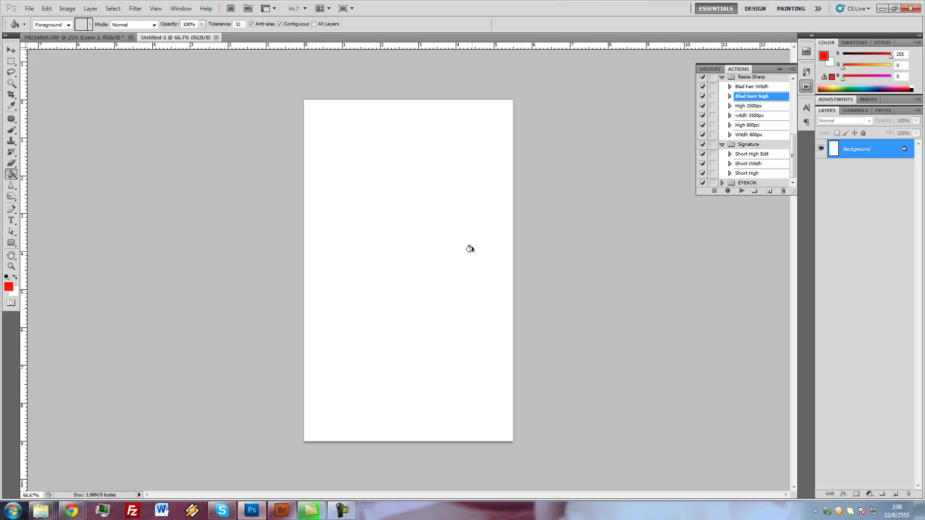
pyautogui.click(469, 248)
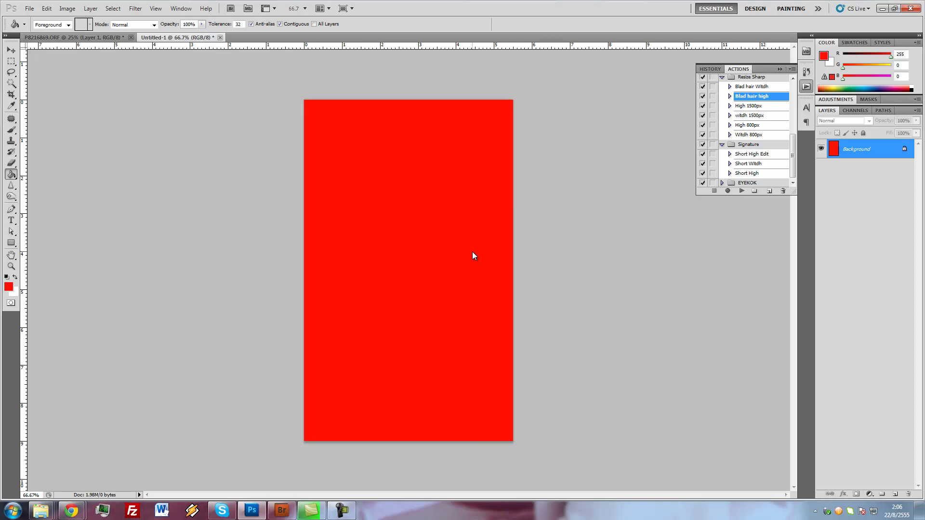
pyautogui.hotkey('ctrl', 'n')
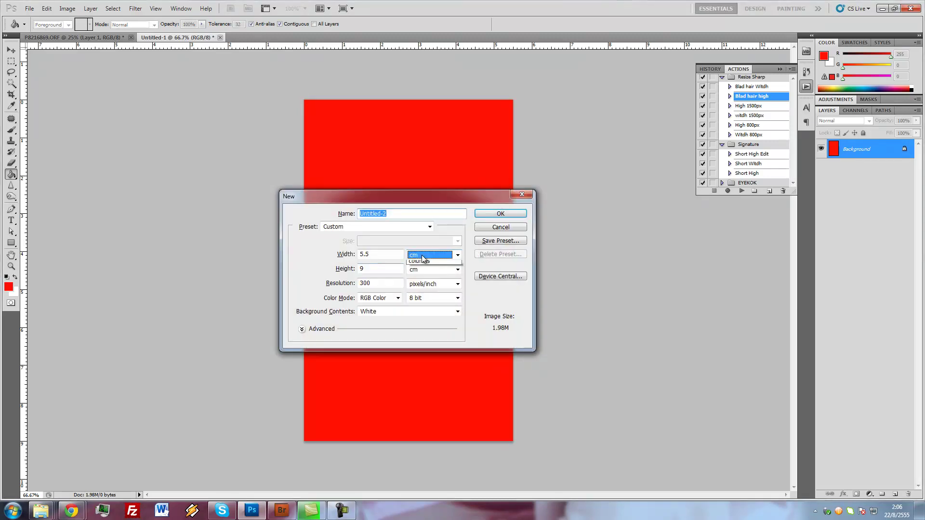
pyautogui.click(421, 255)
pyautogui.click(428, 281)
pyautogui.click(429, 255)
pyautogui.click(417, 272)
pyautogui.hotkey('shift', 'Tab')
pyautogui.write('4')
pyautogui.press('Tab')
pyautogui.write('6')
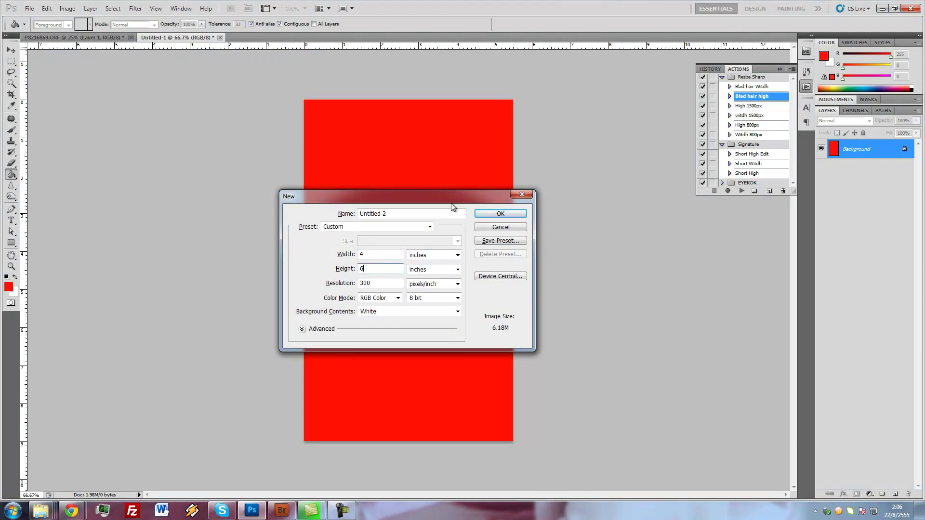
pyautogui.press('Return')
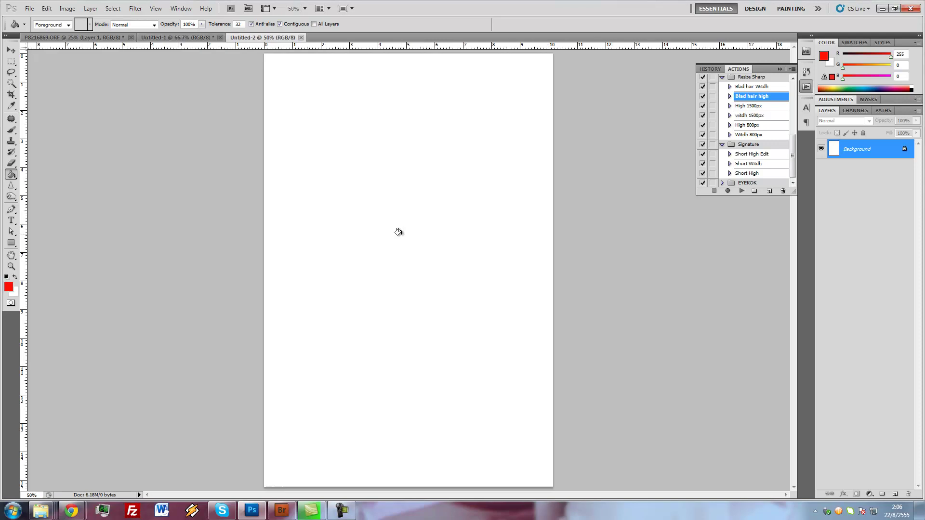
# Paste the red block into the 4 × 6 inch layout, duplicate it right and down, then discard the document unsaved.
pyautogui.hotkey('ctrl', 'v')
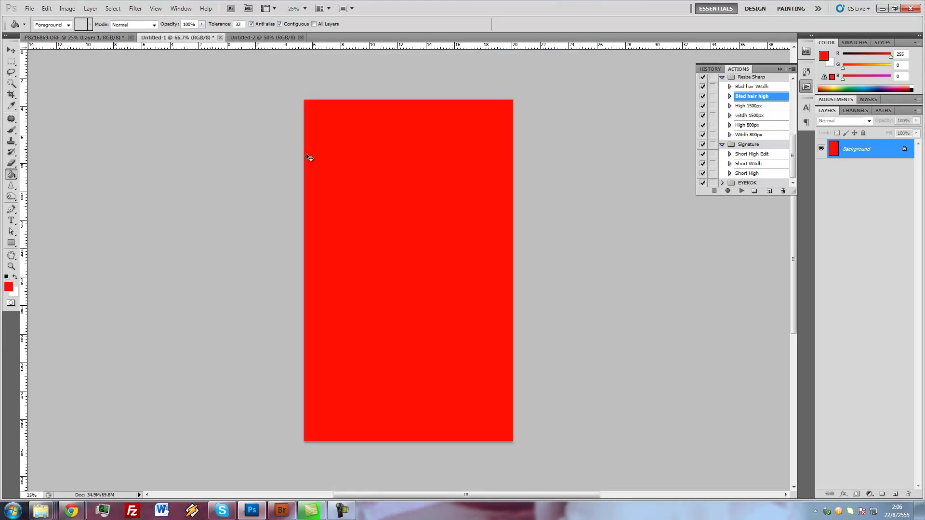
pyautogui.hotkey('ctrl', 'v')
pyautogui.moveTo(412, 221); pyautogui.dragTo(346, 133)
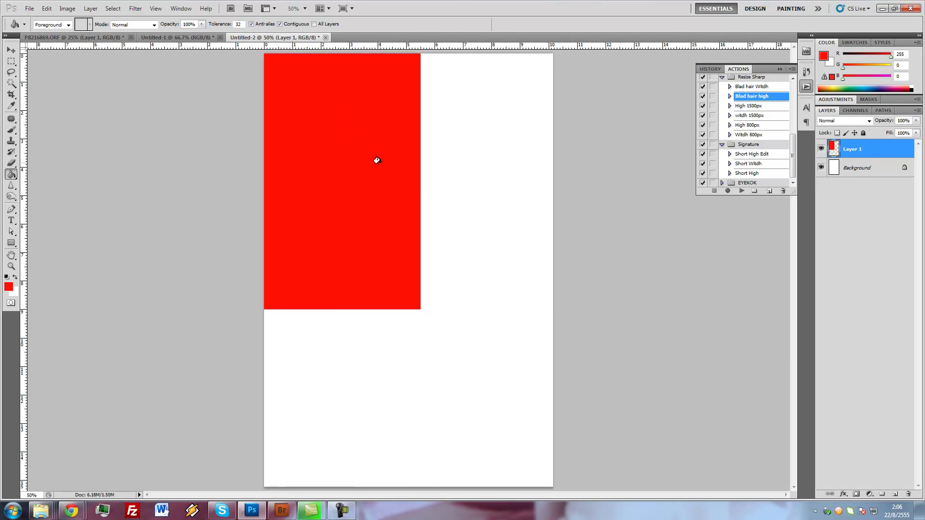
pyautogui.click(188, 37)
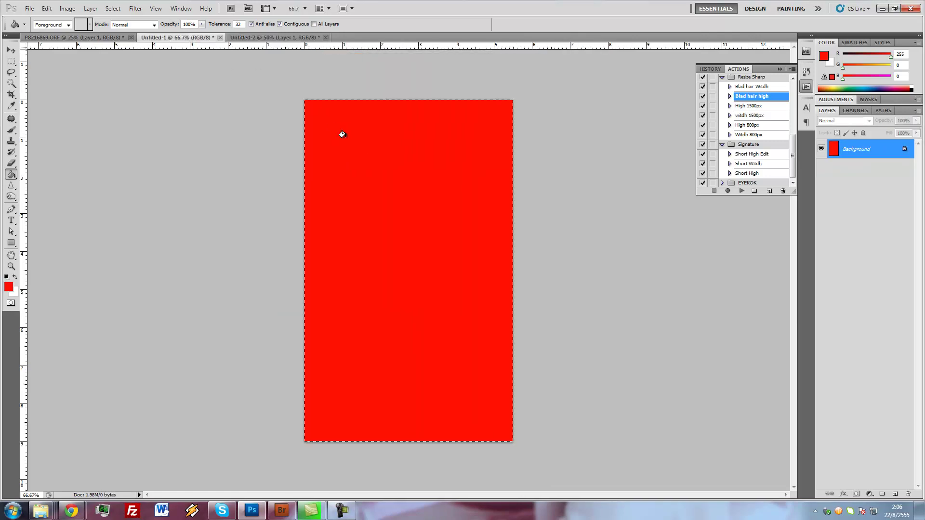
pyautogui.click(286, 37)
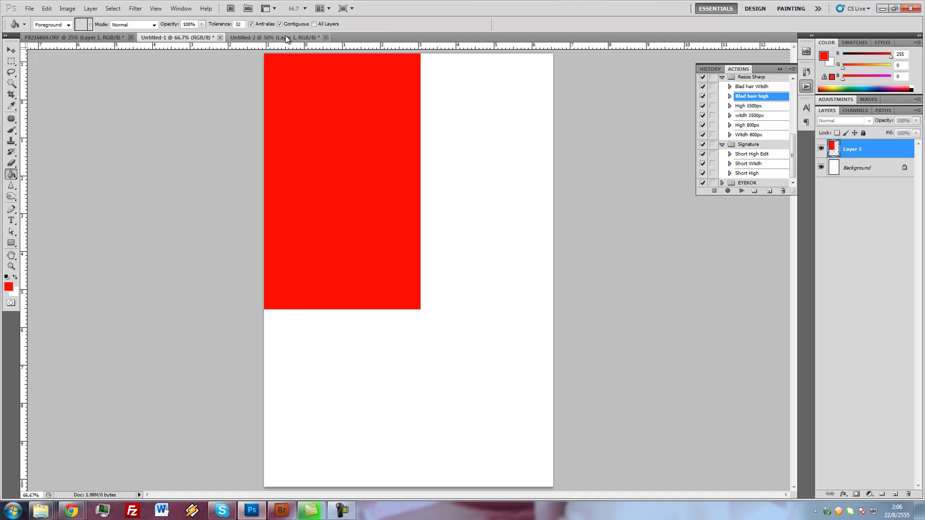
pyautogui.press('v')
pyautogui.moveTo(337, 125)
pyautogui.mouseDown()
pyautogui.moveTo(499, 123)
pyautogui.moveTo(490, 122)
pyautogui.mouseUp()
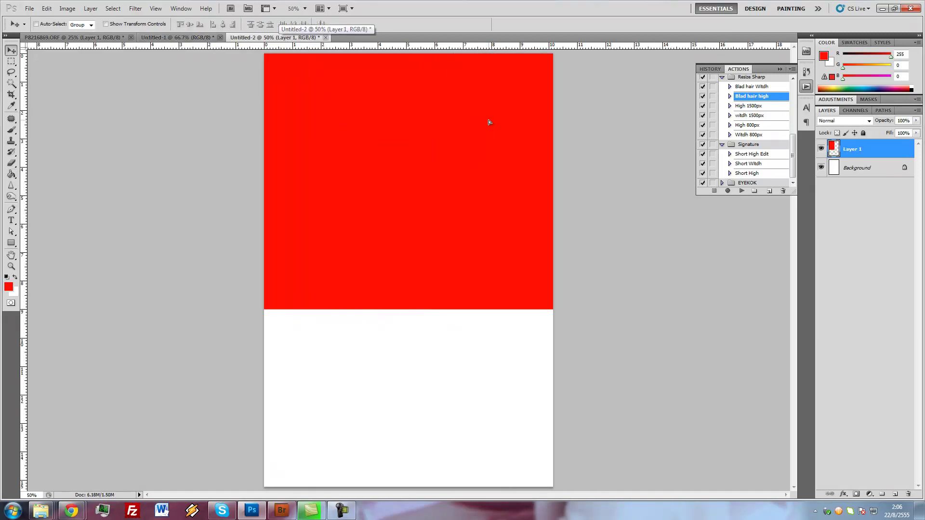
pyautogui.hotkey('ctrl', 'j')
pyautogui.moveTo(489, 121)
pyautogui.mouseDown()
pyautogui.moveTo(488, 390)
pyautogui.moveTo(489, 380)
pyautogui.mouseUp()
pyautogui.hotkey('ctrl', 'j')
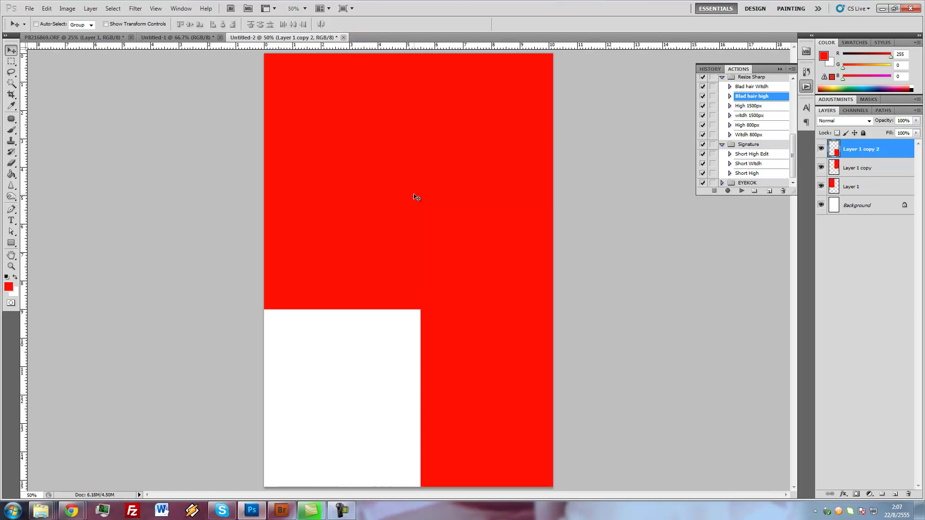
pyautogui.hotkey('ctrl', 'w')
pyautogui.press('n')
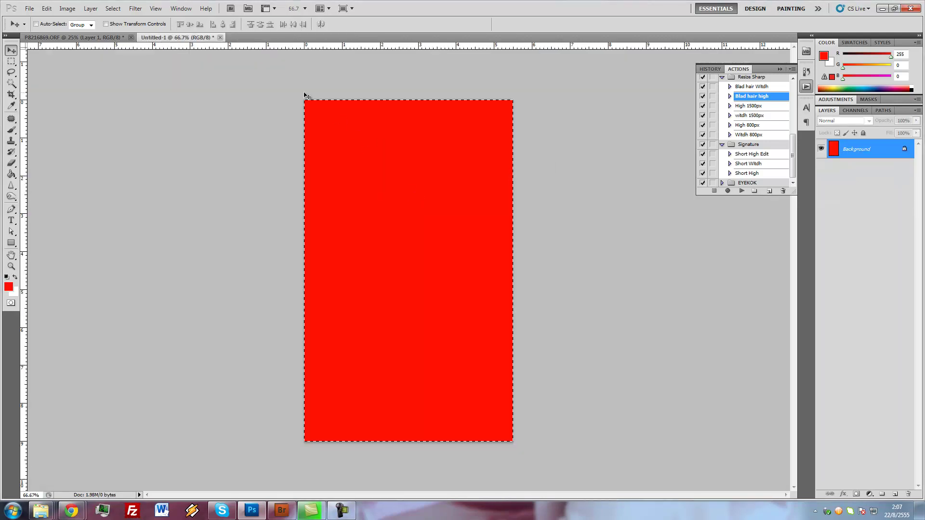
pyautogui.hotkey('ctrl', 'n')
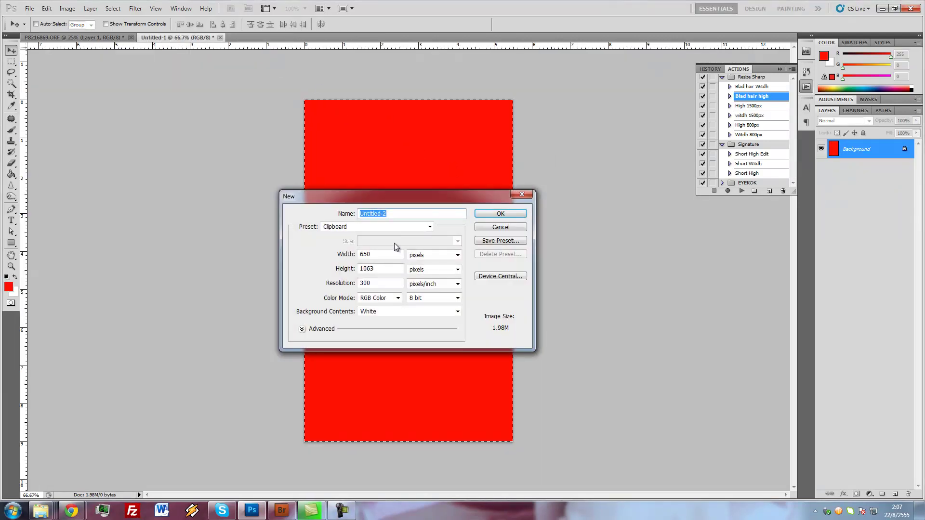
pyautogui.click(378, 227)
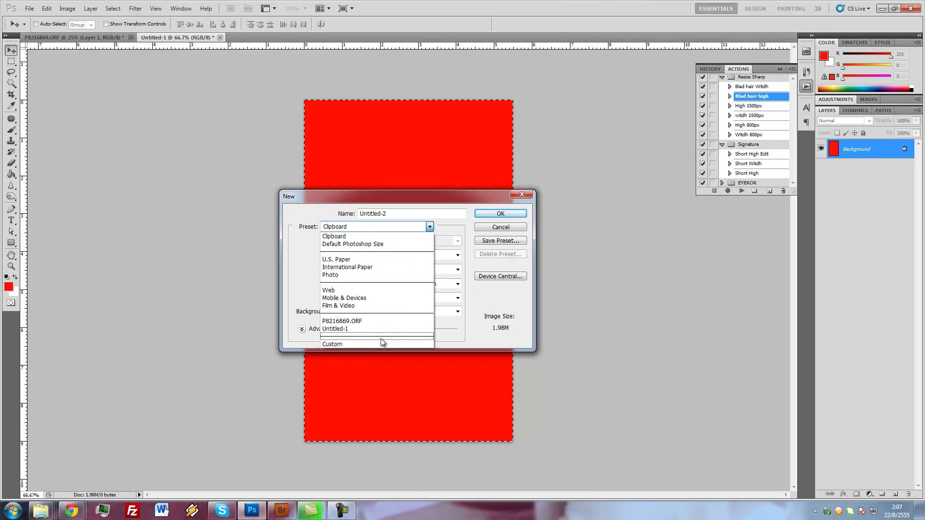
pyautogui.click(419, 236)
pyautogui.click(490, 226)
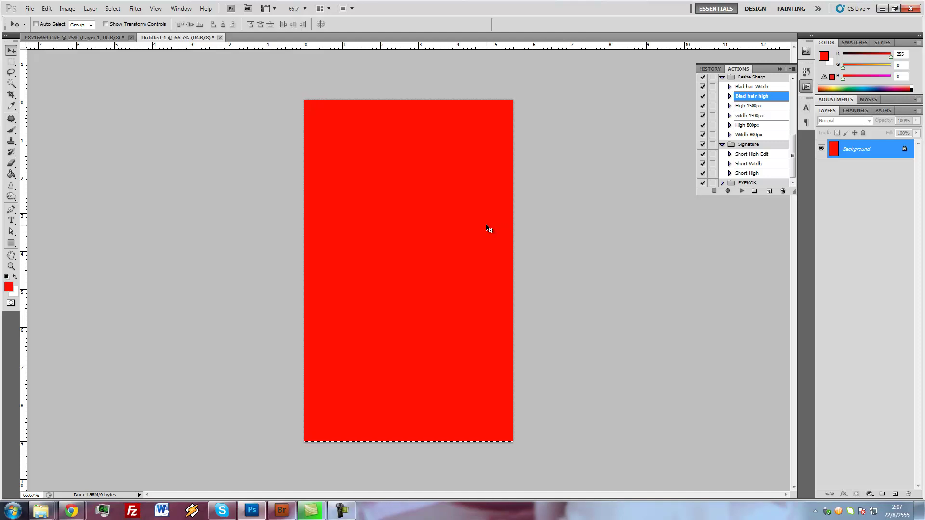
# Deselect and crop the red card to trim a thin strip off its top.
pyautogui.press('c')
pyautogui.hotkey('ctrl', 'd')
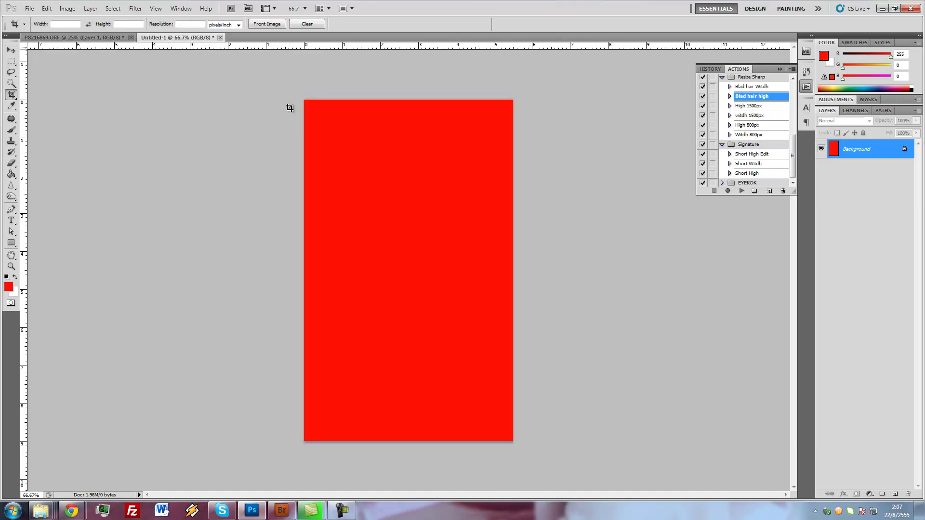
pyautogui.moveTo(301, 113)
pyautogui.mouseDown()
pyautogui.moveTo(550, 477)
pyautogui.moveTo(535, 488)
pyautogui.mouseUp()
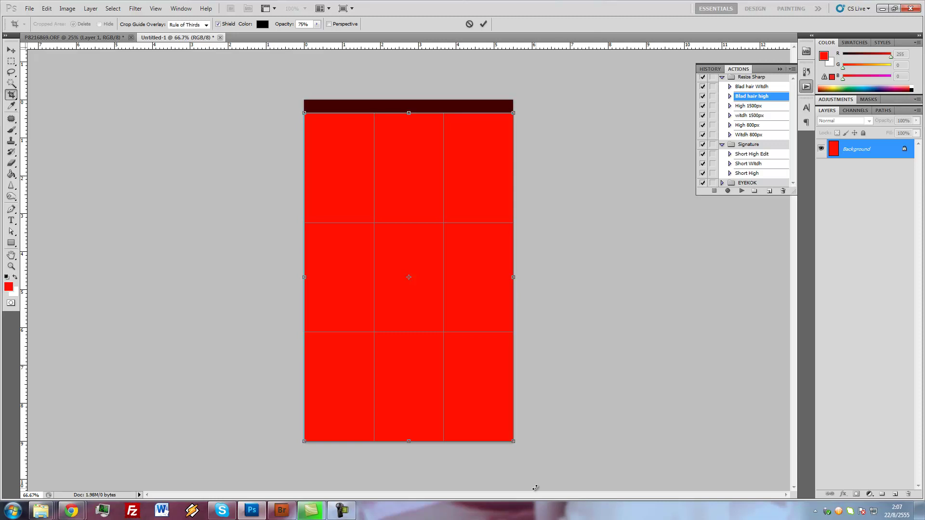
pyautogui.press('Return')
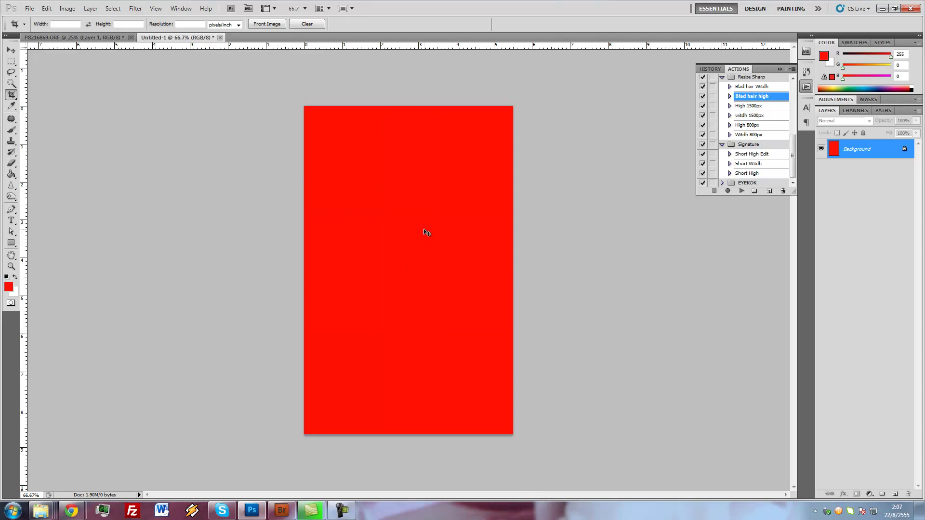
pyautogui.press('z')
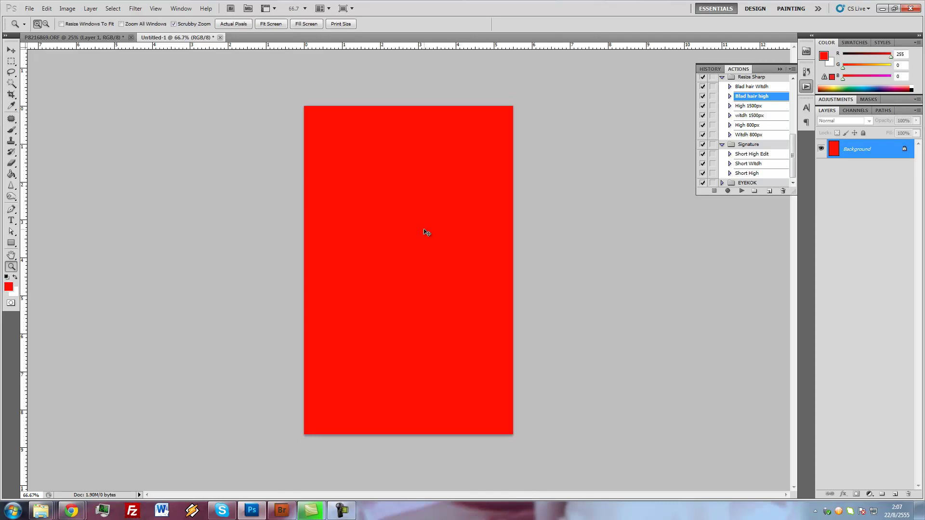
pyautogui.press('o')
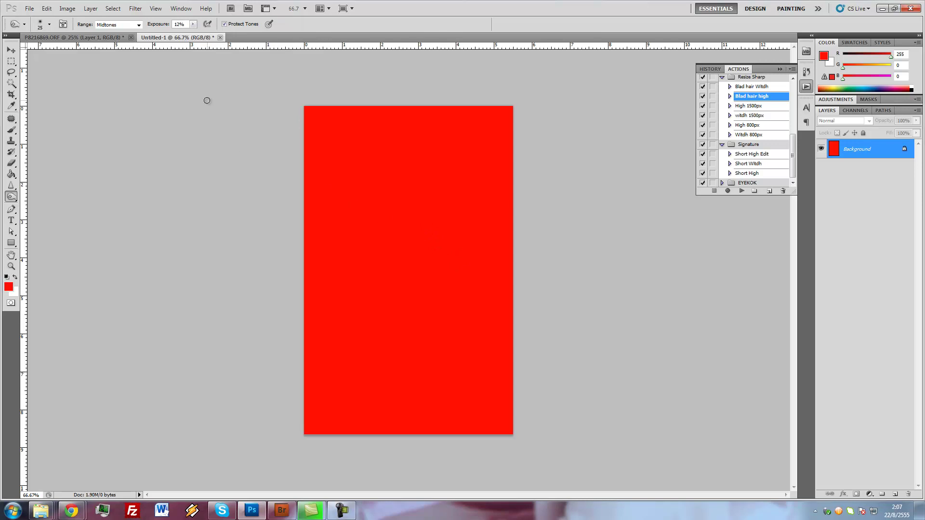
# Open L-1 copy.jpg from the Libraries > Pictures folder.
pyautogui.hotkey('ctrl', 'o')
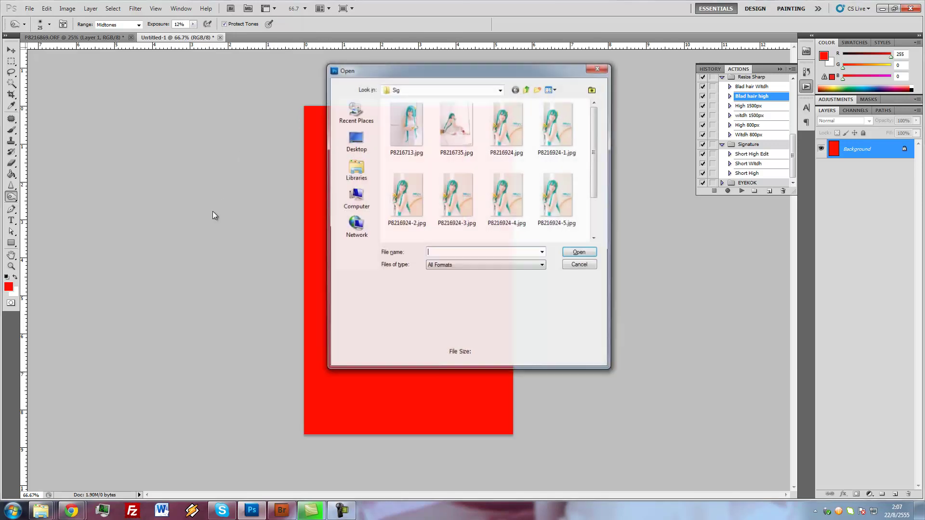
pyautogui.click(355, 169)
pyautogui.doubleClick(416, 140)
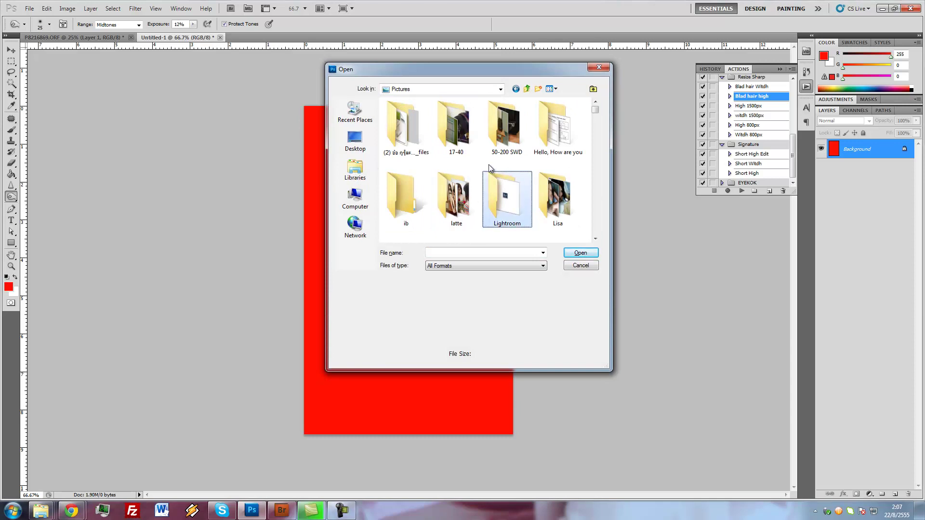
pyautogui.write('l-1')
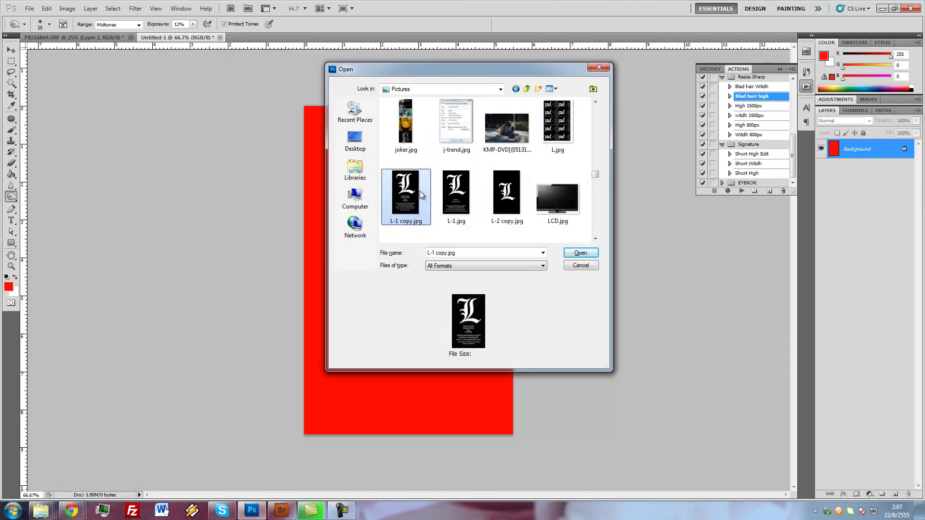
pyautogui.doubleClick(420, 193)
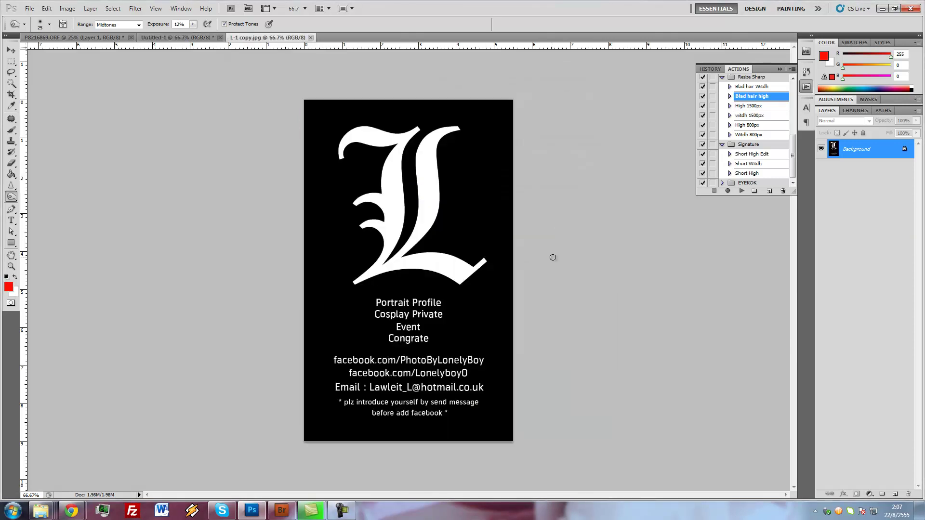
# Copy all of L-1 copy.jpg and paste it into Untitled-1 as Layer 1 over the red background.
pyautogui.hotkey('ctrl', 'shift', 'Tab')
pyautogui.hotkey('ctrl', 'Tab')
pyautogui.hotkey('ctrl', 'a')
pyautogui.hotkey('ctrl', 'c')
pyautogui.hotkey('ctrl', 'shift', 'Tab')
pyautogui.hotkey('ctrl', 'v')
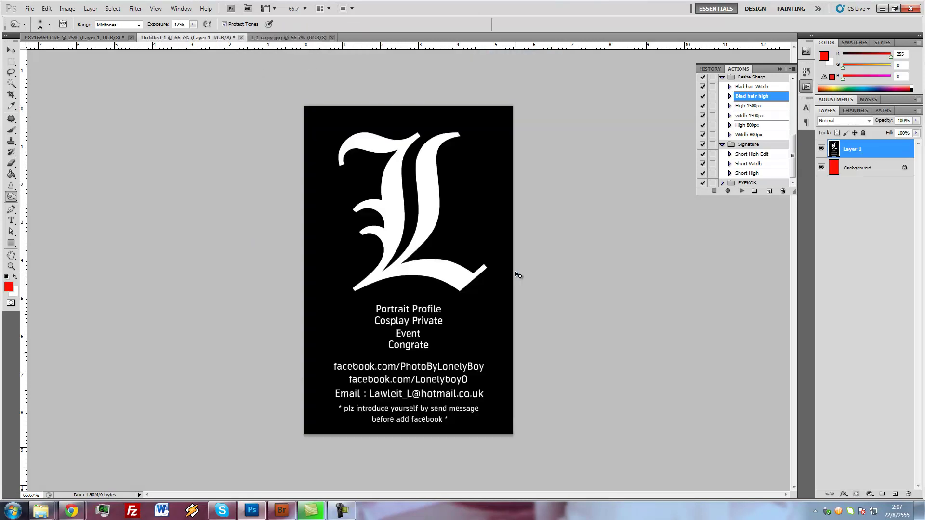
pyautogui.click(820, 149)
pyautogui.click(821, 149)
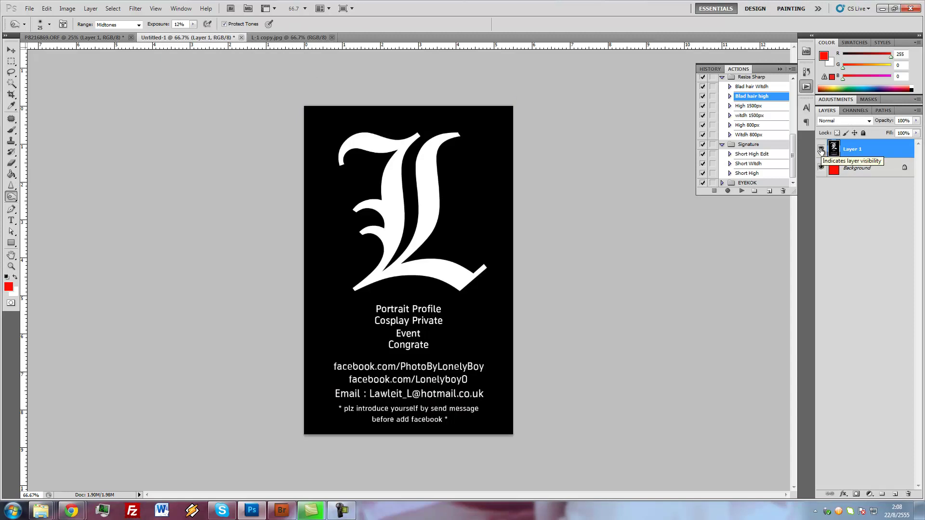
pyautogui.press('c')
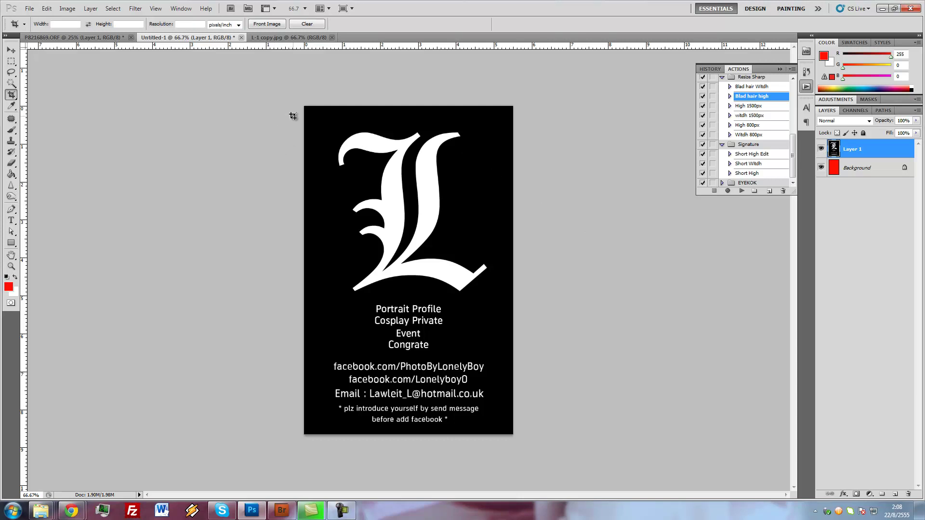
pyautogui.moveTo(293, 116); pyautogui.dragTo(513, 427)
pyautogui.moveTo(408, 116); pyautogui.dragTo(408, 112)
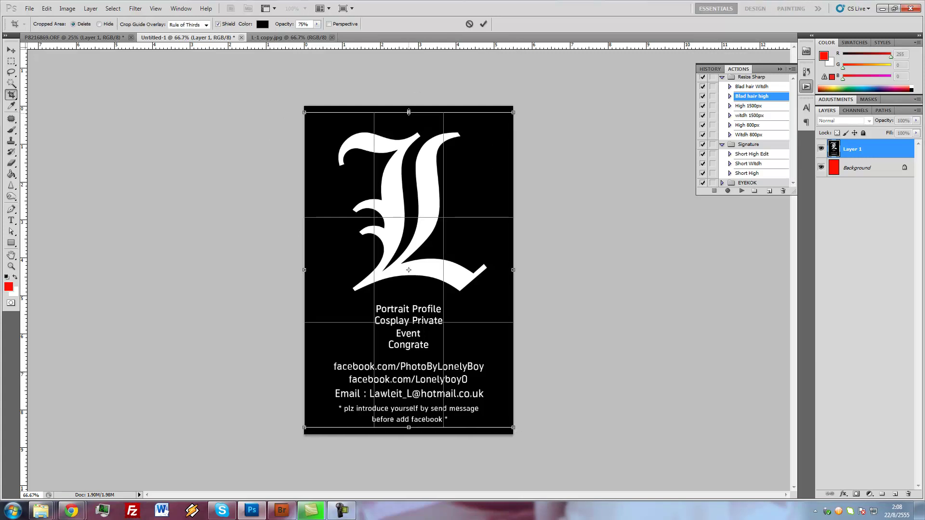
pyautogui.press('Return')
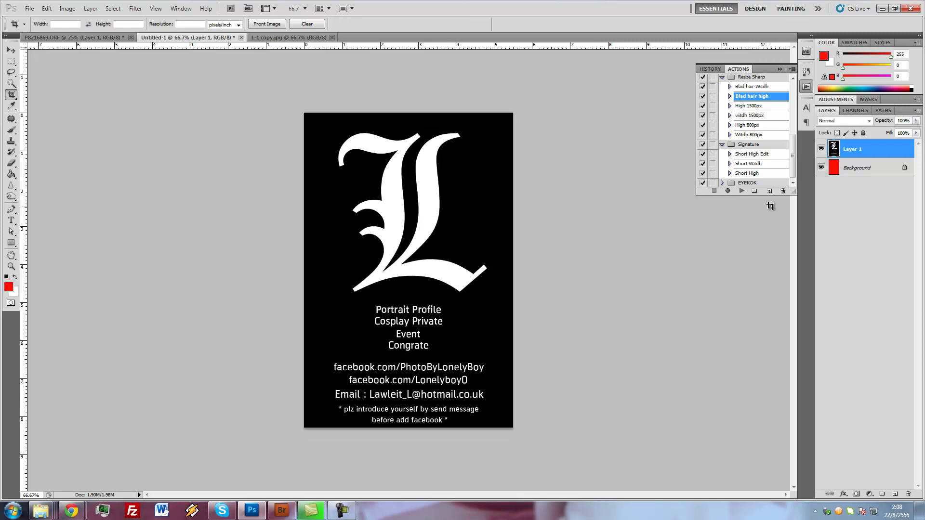
pyautogui.hotkey('ctrl', 'z')
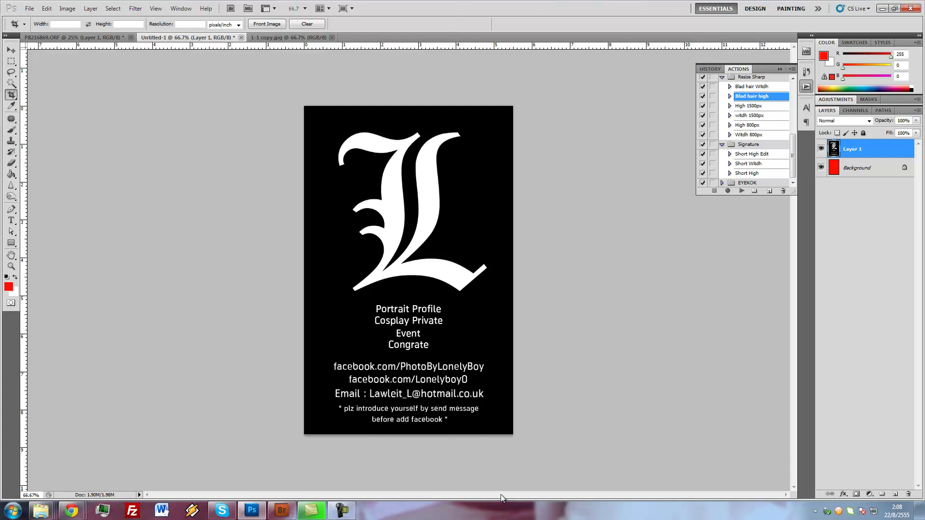
pyautogui.press('r')
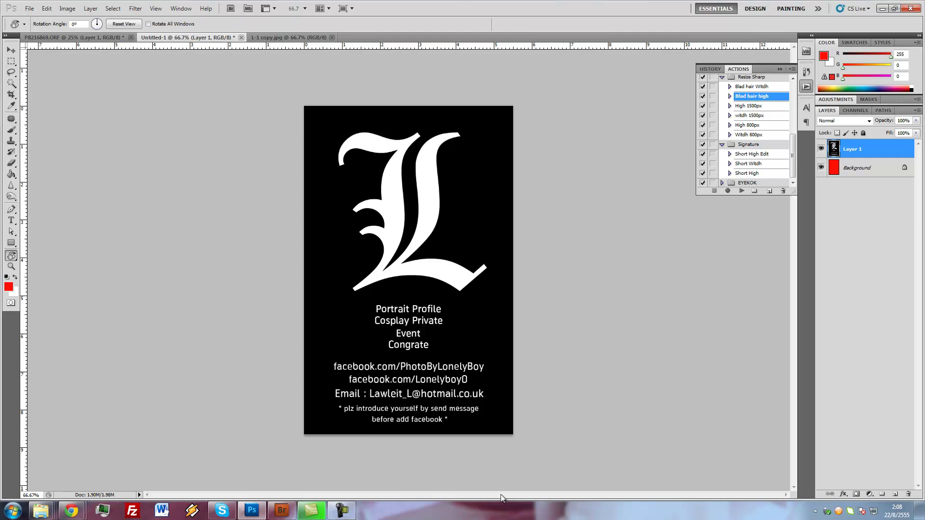
# Rotate the view to -90° and draw a crop box around the whole card.
pyautogui.hotkey('ctrl', 'l')
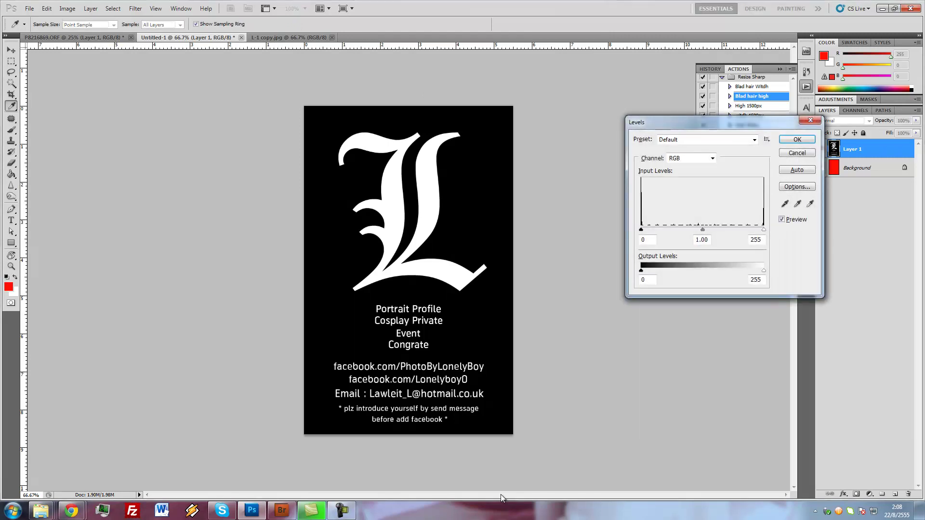
pyautogui.press('Escape')
pyautogui.moveTo(579, 218)
pyautogui.mouseDown()
pyautogui.moveTo(440, 151)
pyautogui.moveTo(346, 145)
pyautogui.moveTo(360, 152)
pyautogui.mouseUp()
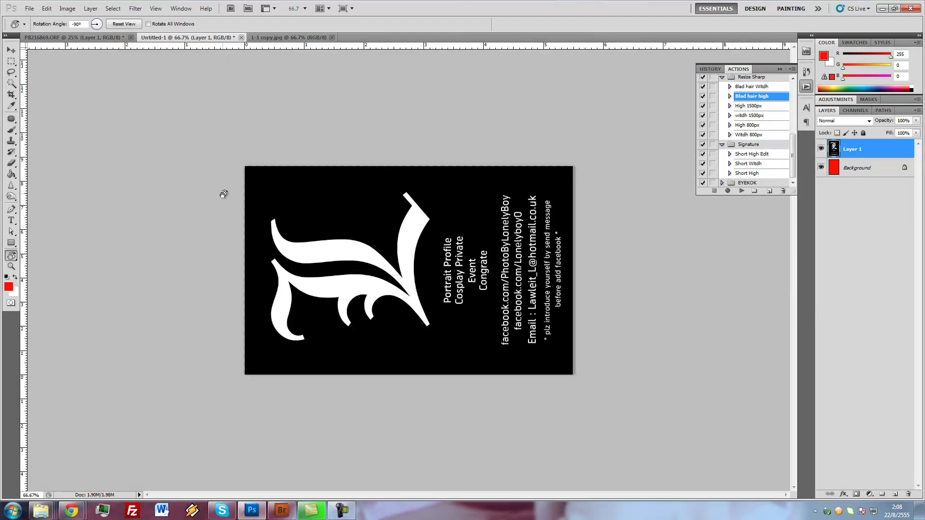
pyautogui.press('c')
pyautogui.moveTo(258, 154); pyautogui.dragTo(566, 418)
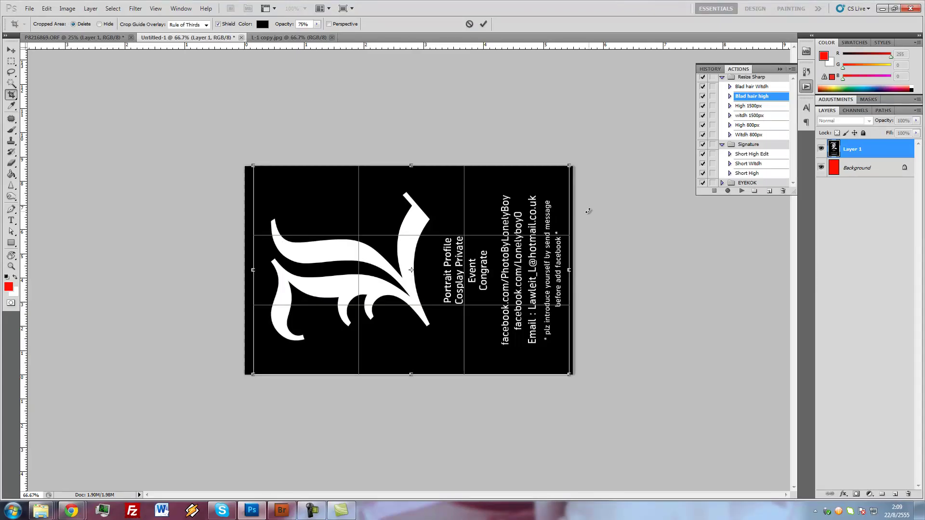
# Commit the crop to the card's edges and turn on CMYK Proof Colors.
pyautogui.press('Return')
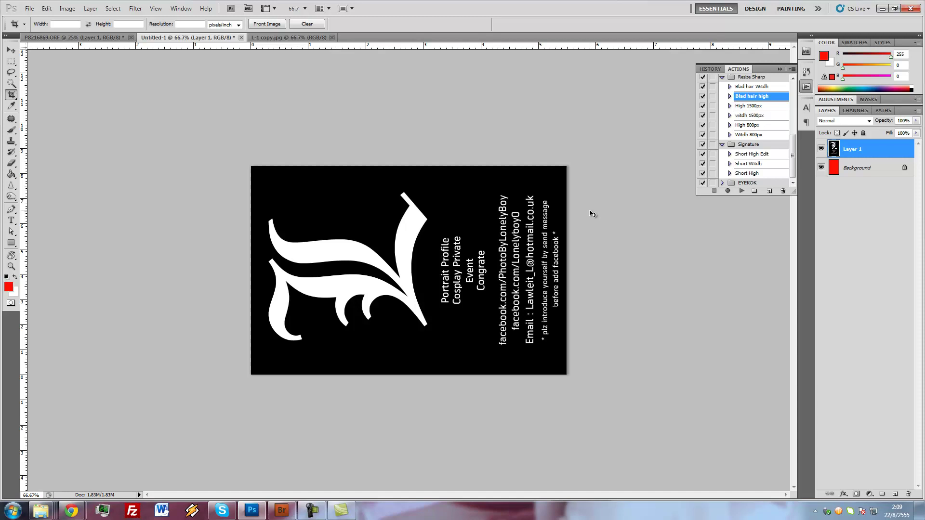
pyautogui.hotkey('ctrl', 't')
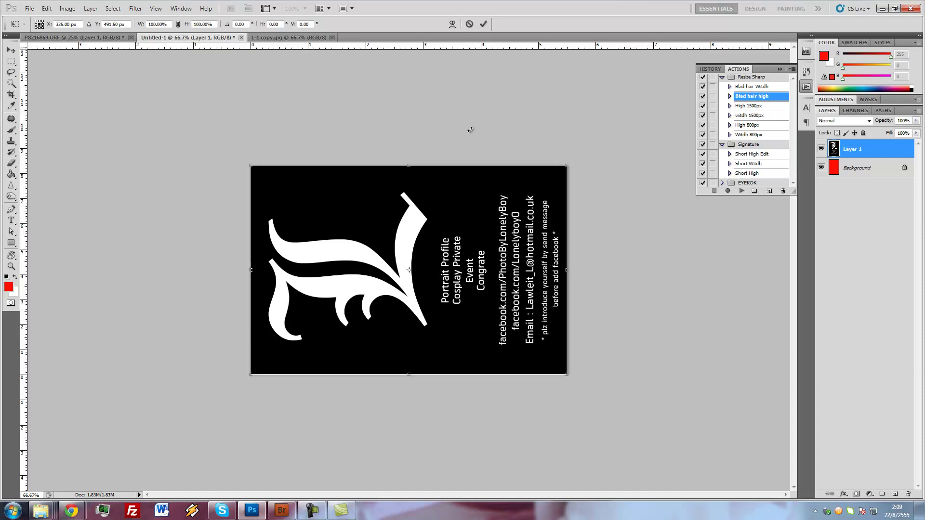
pyautogui.press('Return')
pyautogui.press('c')
pyautogui.hotkey('ctrl', 'y')
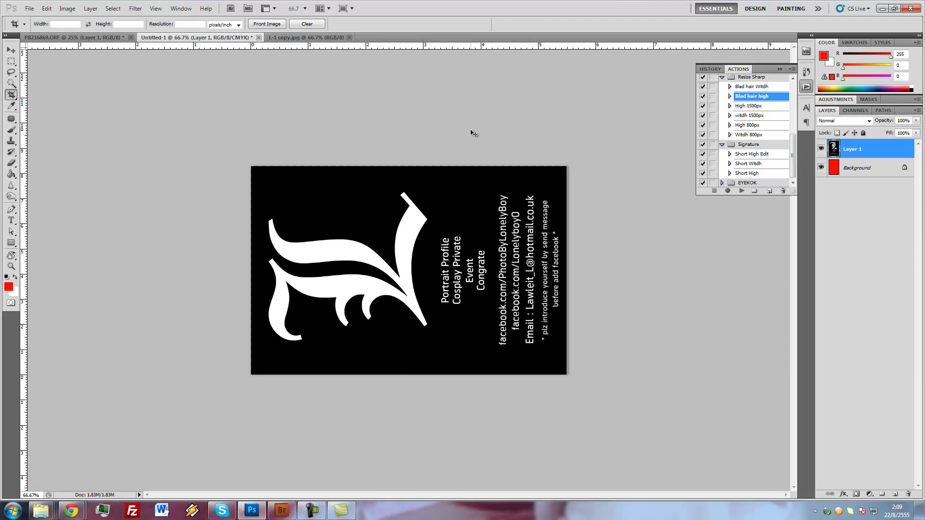
# Rotate the card view around, ending at -90°.
pyautogui.press('r')
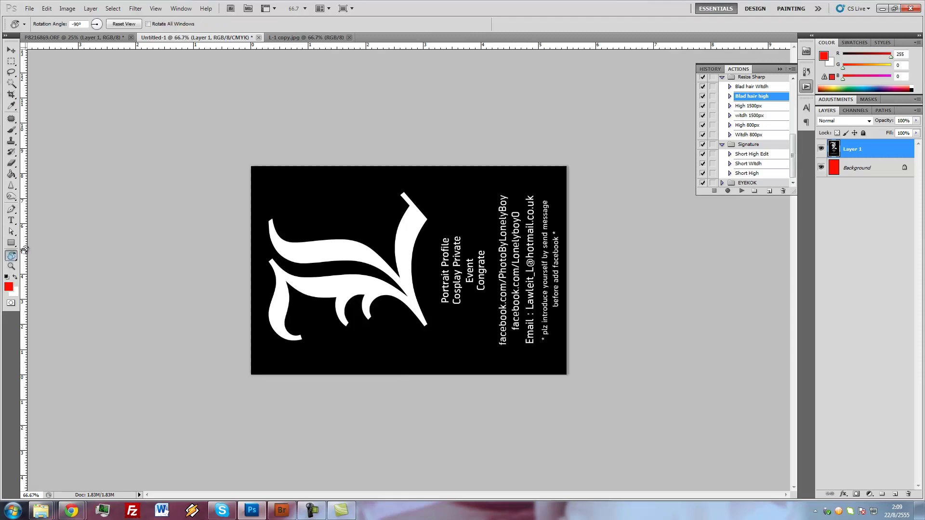
pyautogui.moveTo(337, 121)
pyautogui.mouseDown()
pyautogui.moveTo(512, 209)
pyautogui.moveTo(518, 222)
pyautogui.mouseUp()
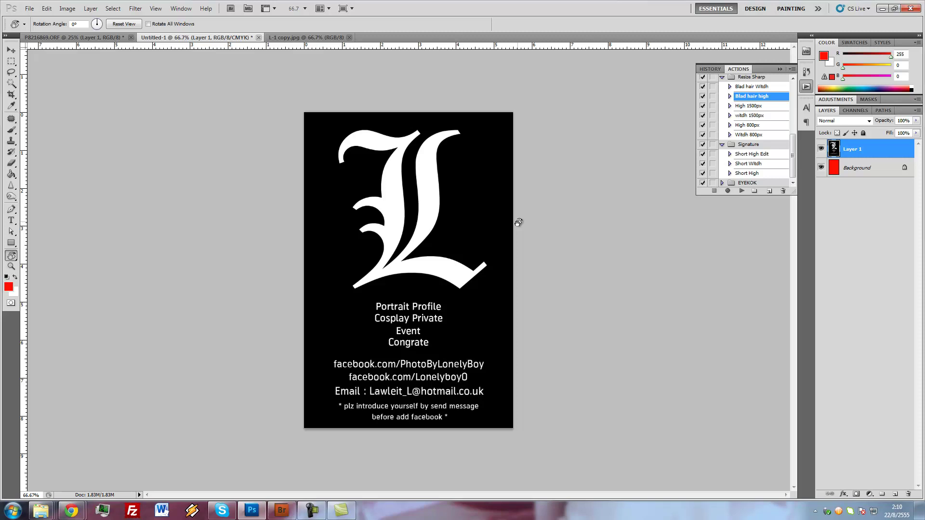
pyautogui.moveTo(525, 225); pyautogui.dragTo(541, 219)
pyautogui.moveTo(564, 212); pyautogui.dragTo(355, 151)
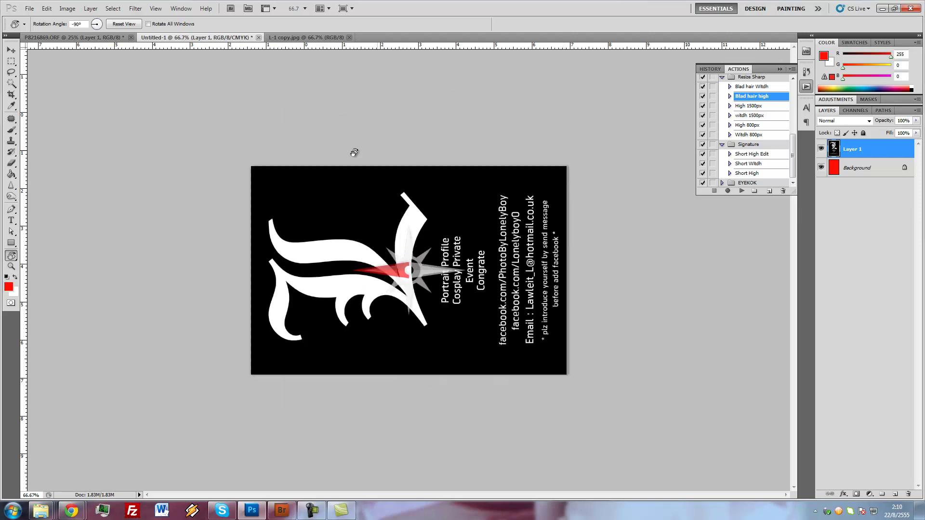
# Paint trial red brush strokes over the L and text lines, then undo them.
pyautogui.press('b')
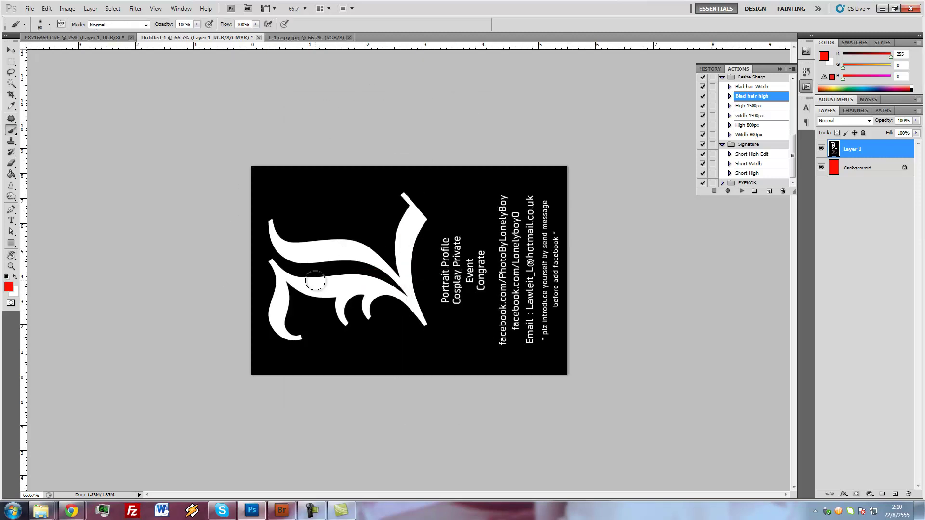
pyautogui.moveTo(304, 250); pyautogui.dragTo(321, 278)
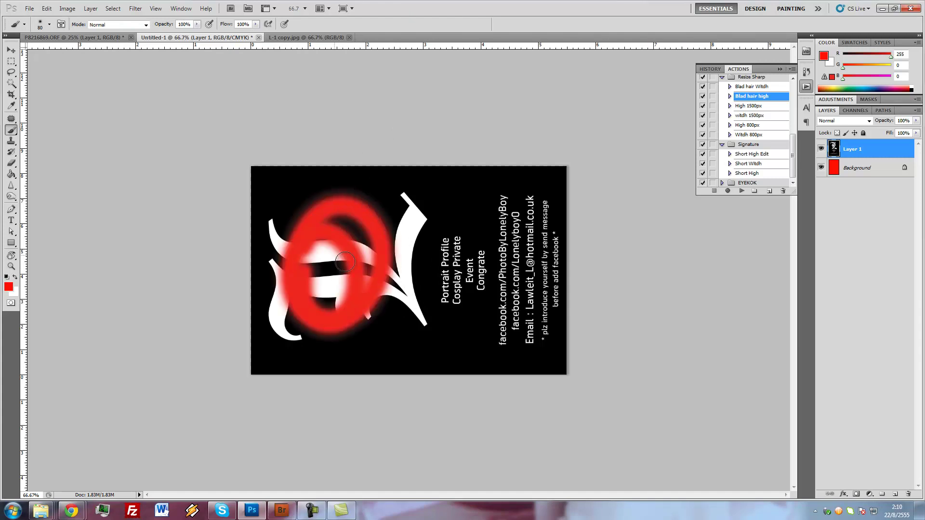
pyautogui.moveTo(445, 228); pyautogui.dragTo(544, 224)
pyautogui.moveTo(453, 269); pyautogui.dragTo(546, 270)
pyautogui.moveTo(462, 313); pyautogui.dragTo(559, 320)
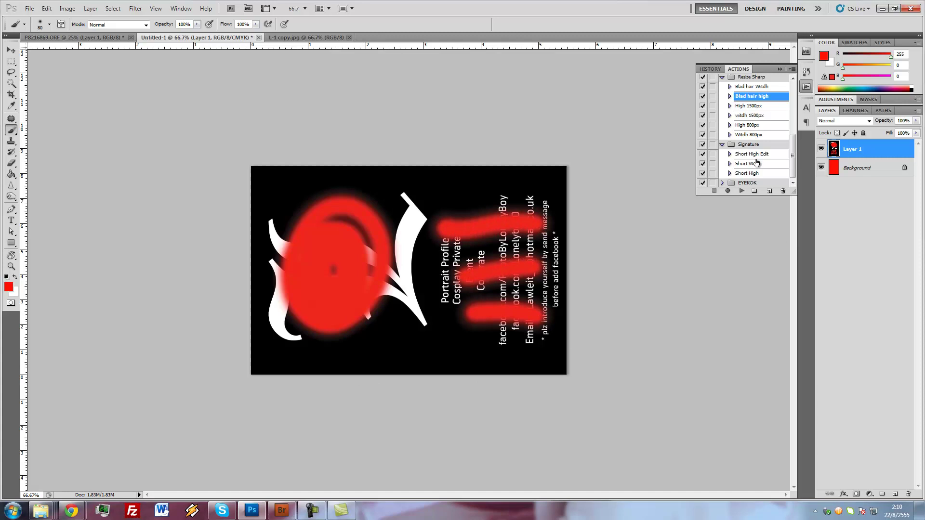
pyautogui.hotkey('ctrl', 'alt', 'z')
pyautogui.hotkey('ctrl', 'alt', 'z')
pyautogui.hotkey('ctrl', 'alt', 'z')
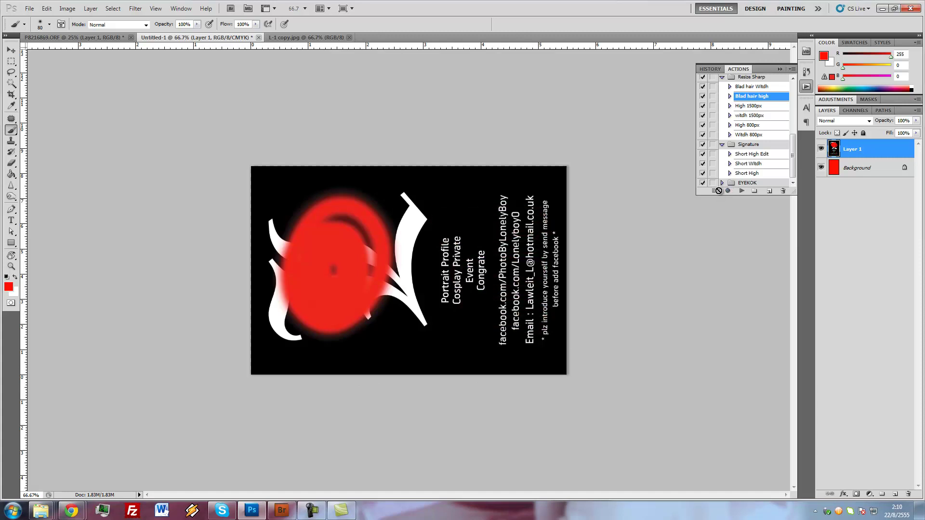
pyautogui.hotkey('ctrl', 'alt', 'z')
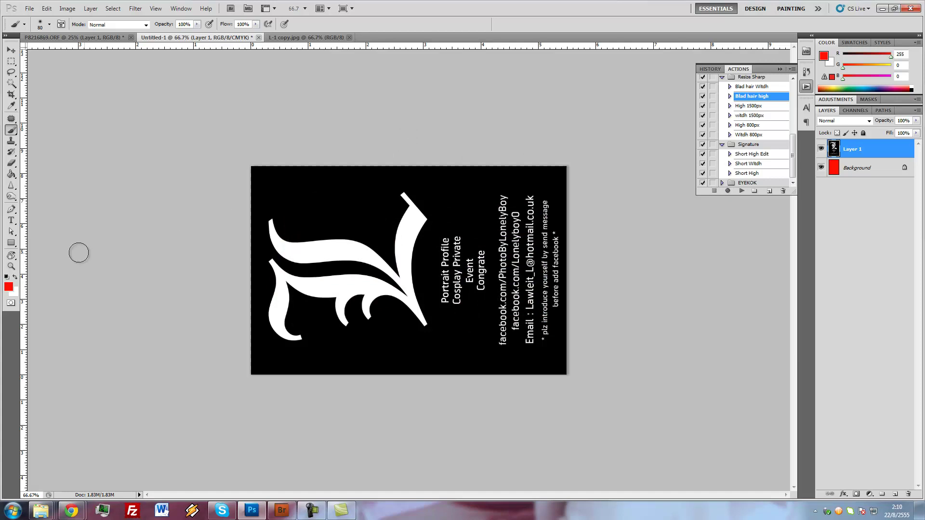
# Rotate the view back upright to 0°.
pyautogui.click(10, 257)
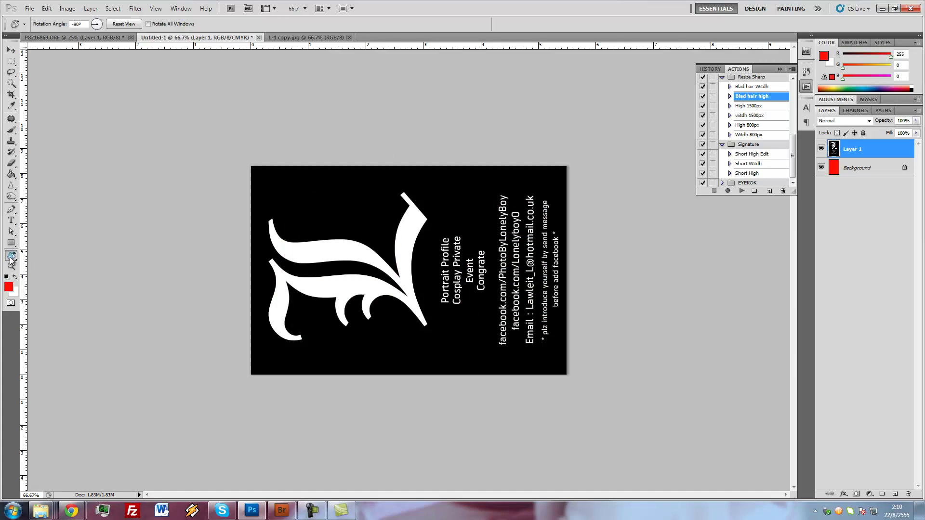
pyautogui.click(391, 108)
pyautogui.moveTo(390, 108); pyautogui.dragTo(510, 169)
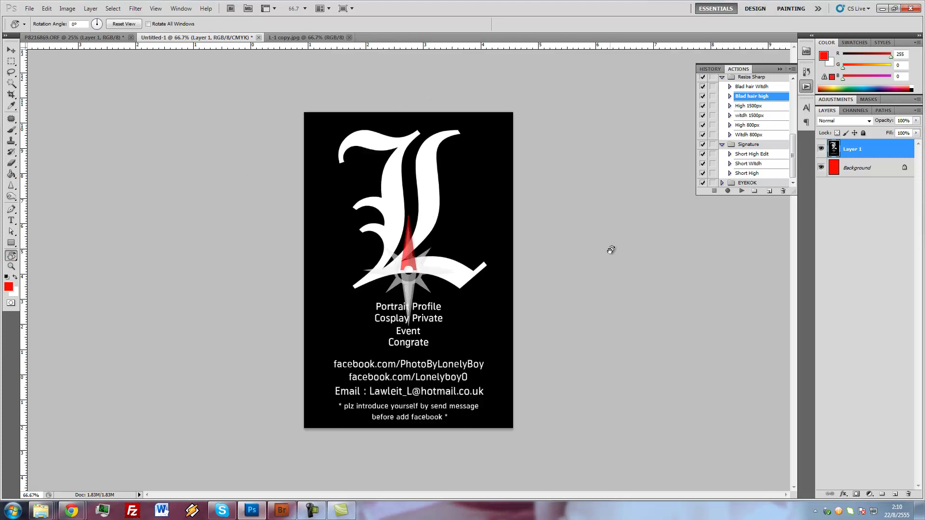
pyautogui.press('b')
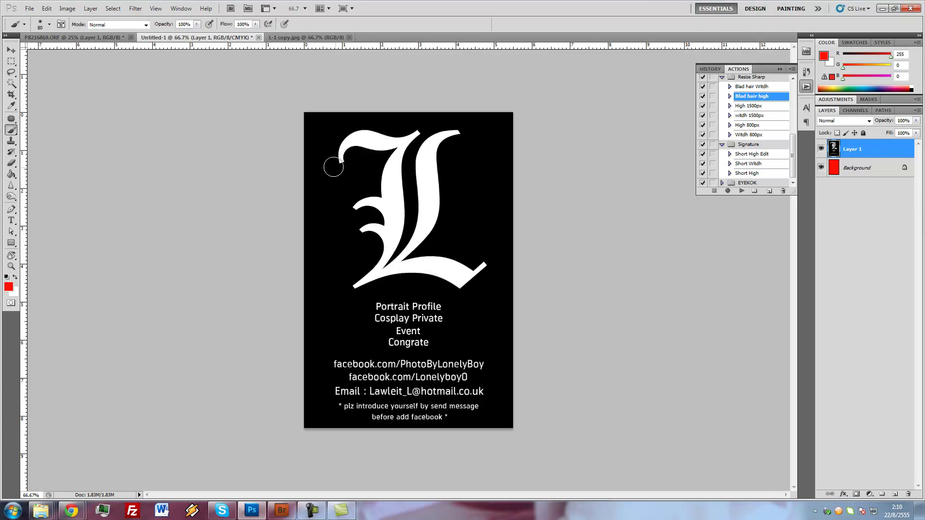
pyautogui.moveTo(315, 155); pyautogui.dragTo(359, 312)
pyautogui.moveTo(340, 227); pyautogui.dragTo(415, 272)
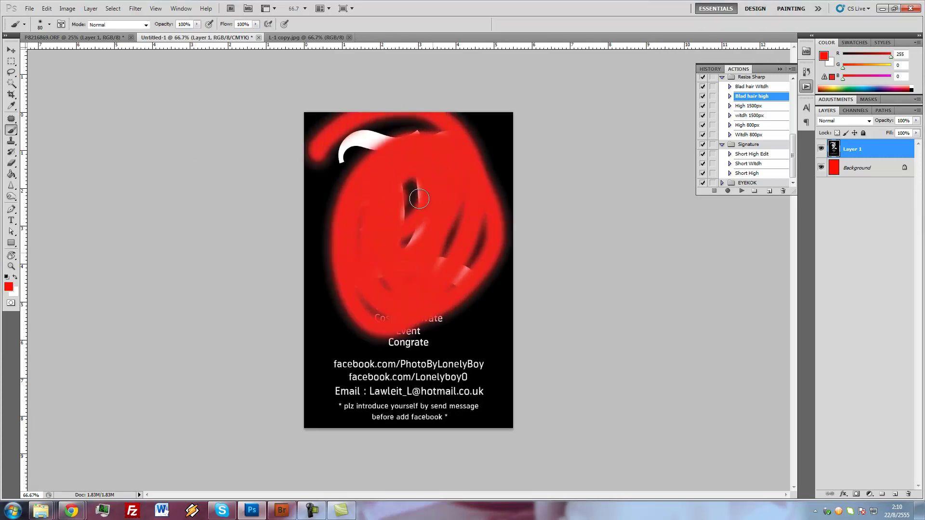
pyautogui.moveTo(340, 362); pyautogui.dragTo(462, 350)
pyautogui.moveTo(414, 375); pyautogui.dragTo(400, 393)
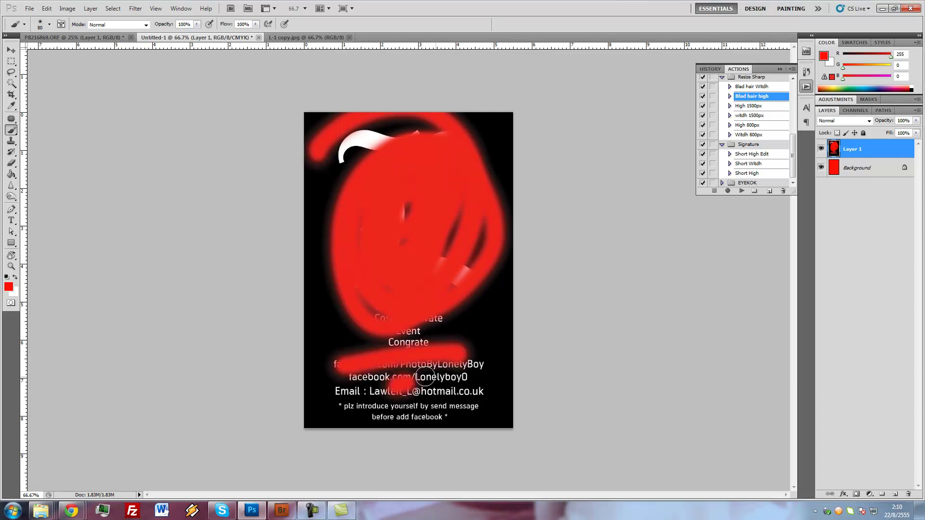
pyautogui.moveTo(451, 374)
pyautogui.mouseDown()
pyautogui.moveTo(397, 381)
pyautogui.moveTo(463, 409)
pyautogui.mouseUp()
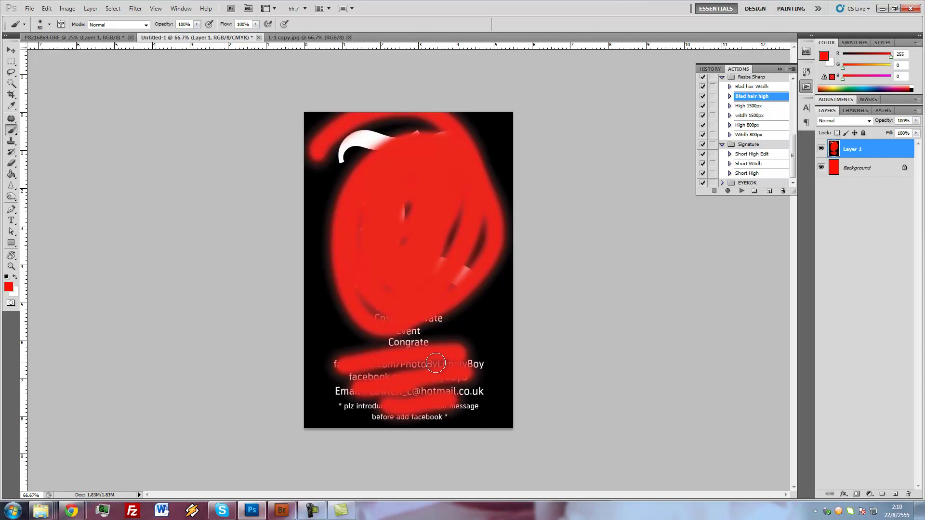
pyautogui.hotkey('ctrl', 'alt', 'z')
pyautogui.hotkey('ctrl', 'alt', 'z')
pyautogui.hotkey('ctrl', 'alt', 'z')
pyautogui.hotkey('ctrl', 'alt', 'z')
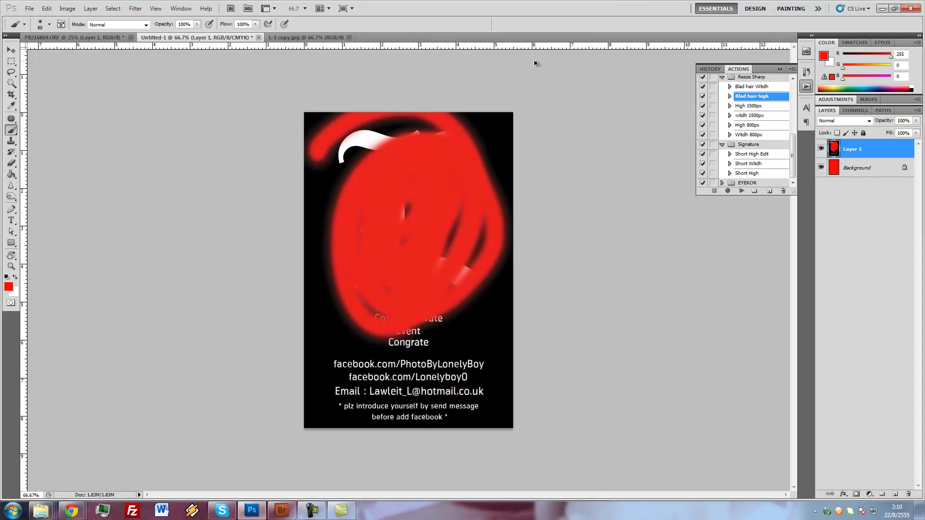
pyautogui.hotkey('ctrl', 'alt', 'z')
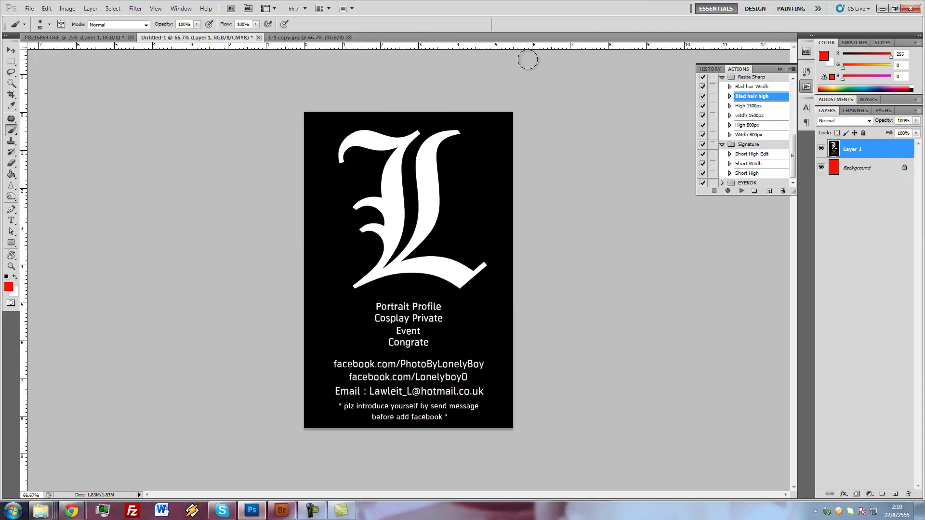